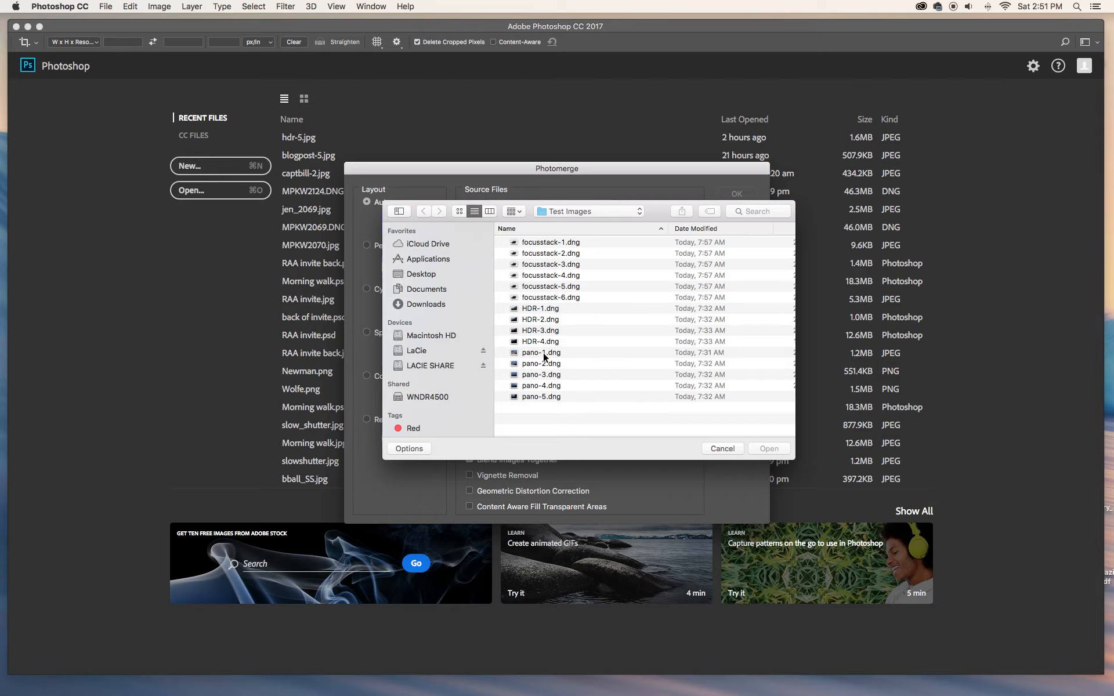
Load pano-1.dng through pano-5.dng into Photomerge and merge them with the Auto layout and Blend Images Together
shift+click(545, 398)
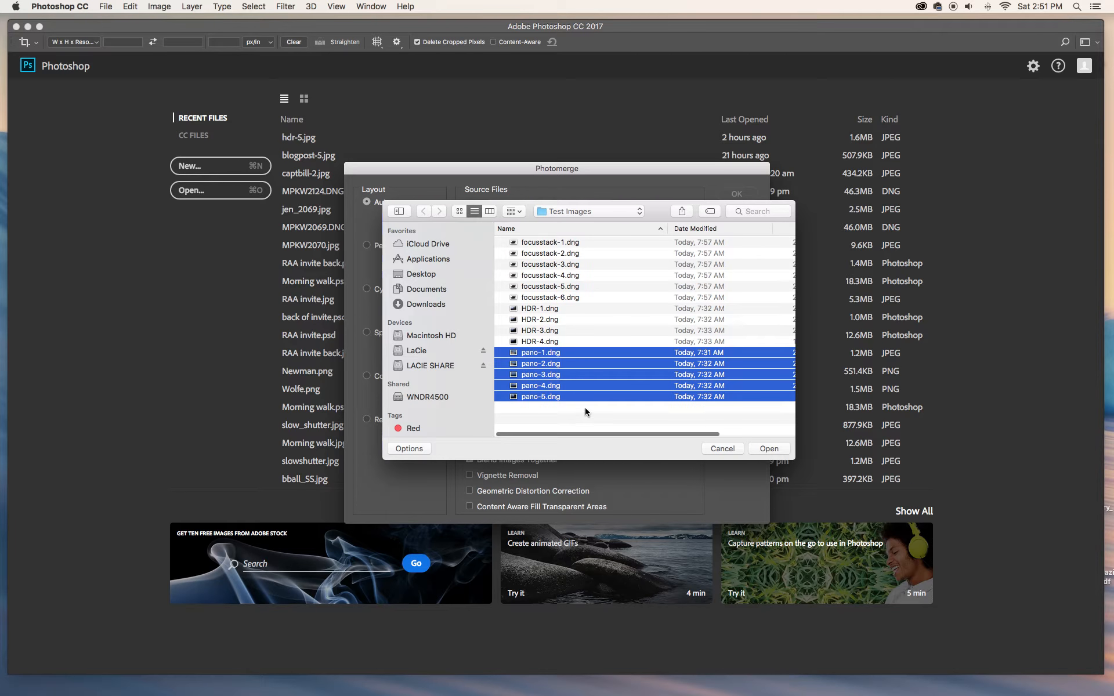
click(766, 449)
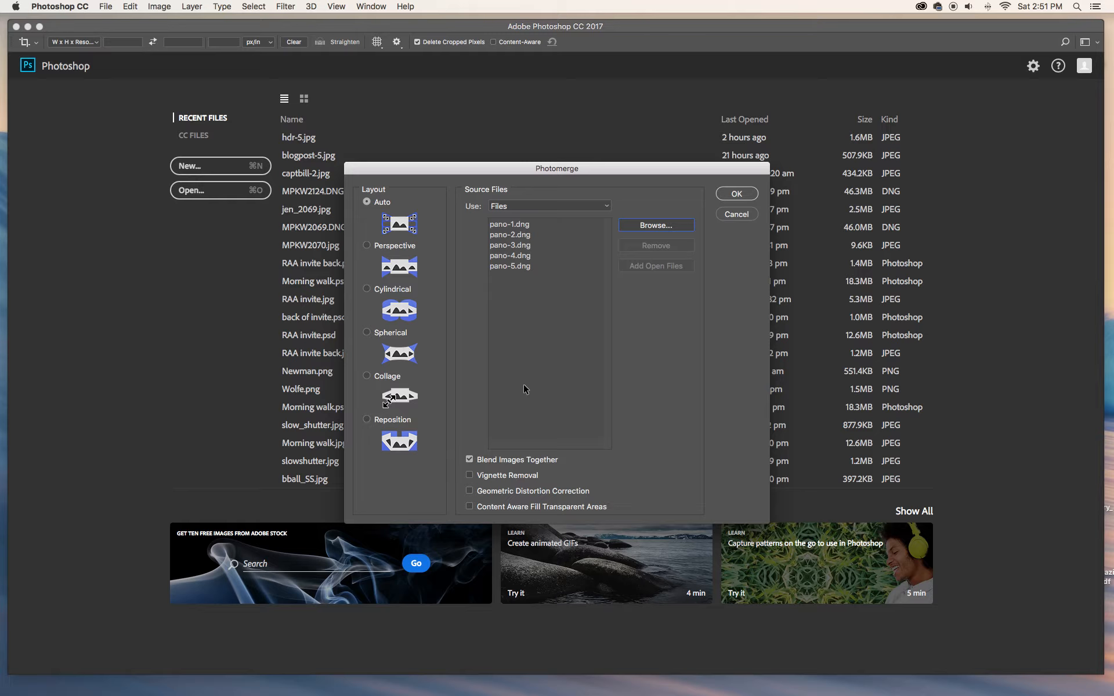
click(505, 226)
shift+click(507, 266)
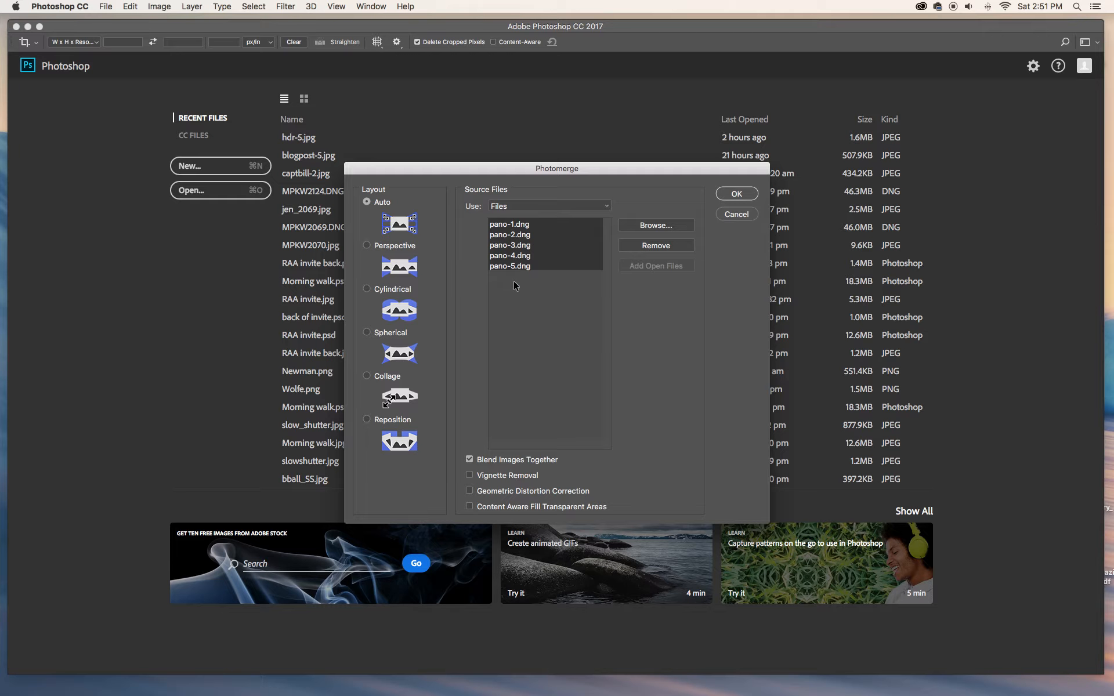
click(732, 197)
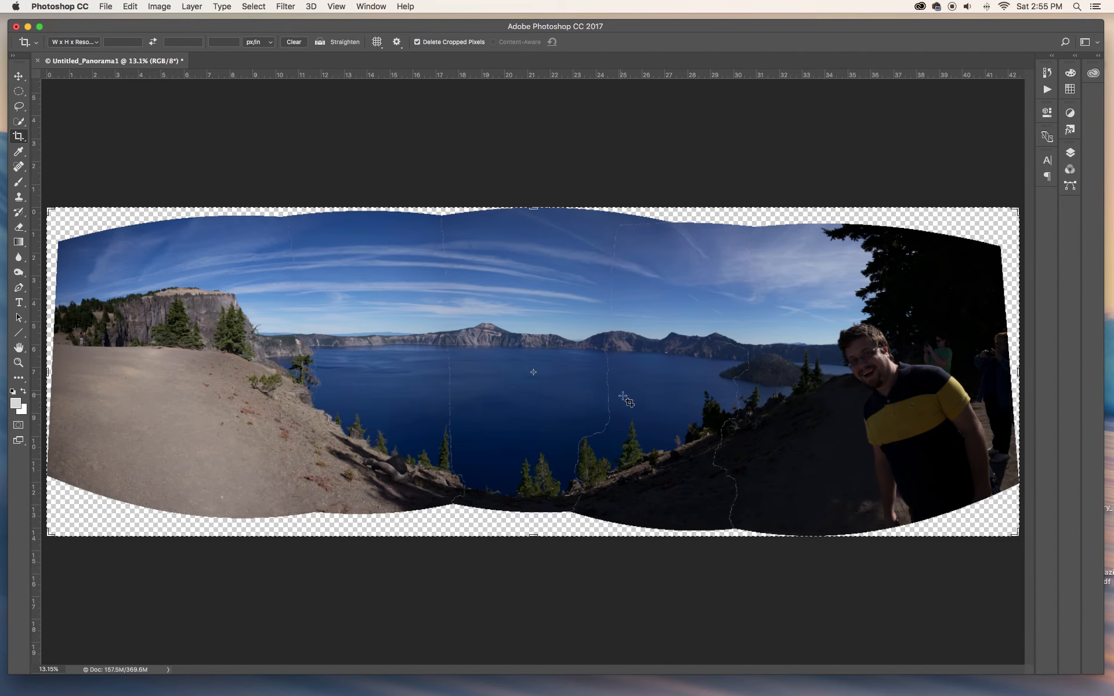
Crop the panorama to about 41 in wide by 10.1 in high, cutting off the uneven transparent edges
key(super+equal)
key(super+equal)
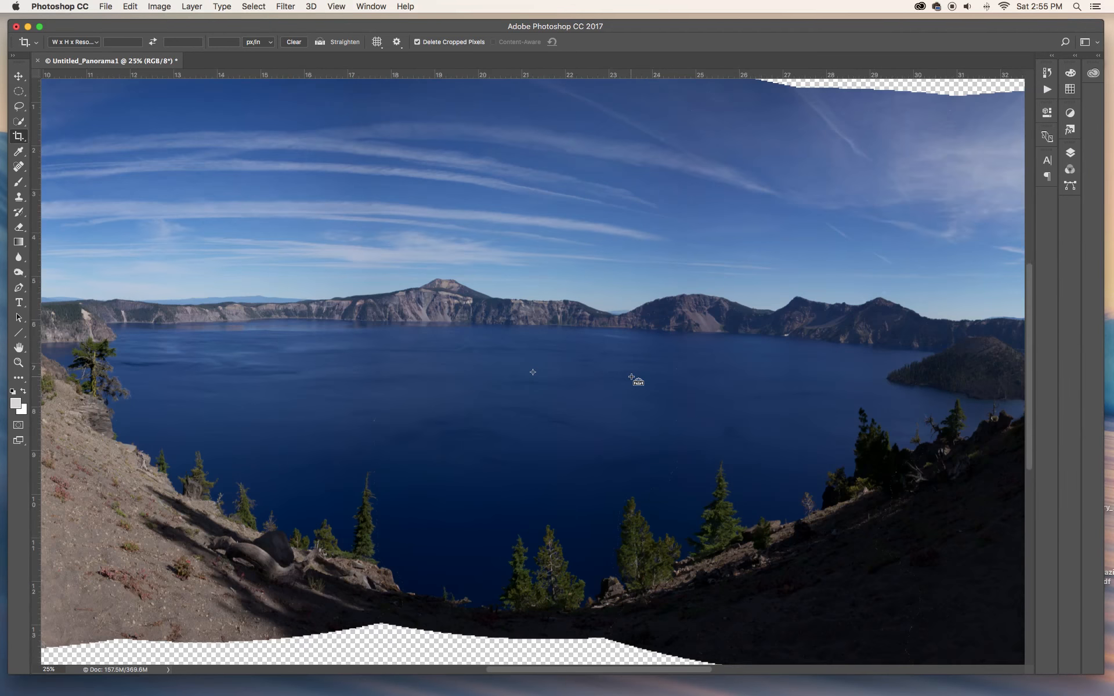
key(super+minus)
key(super+minus)
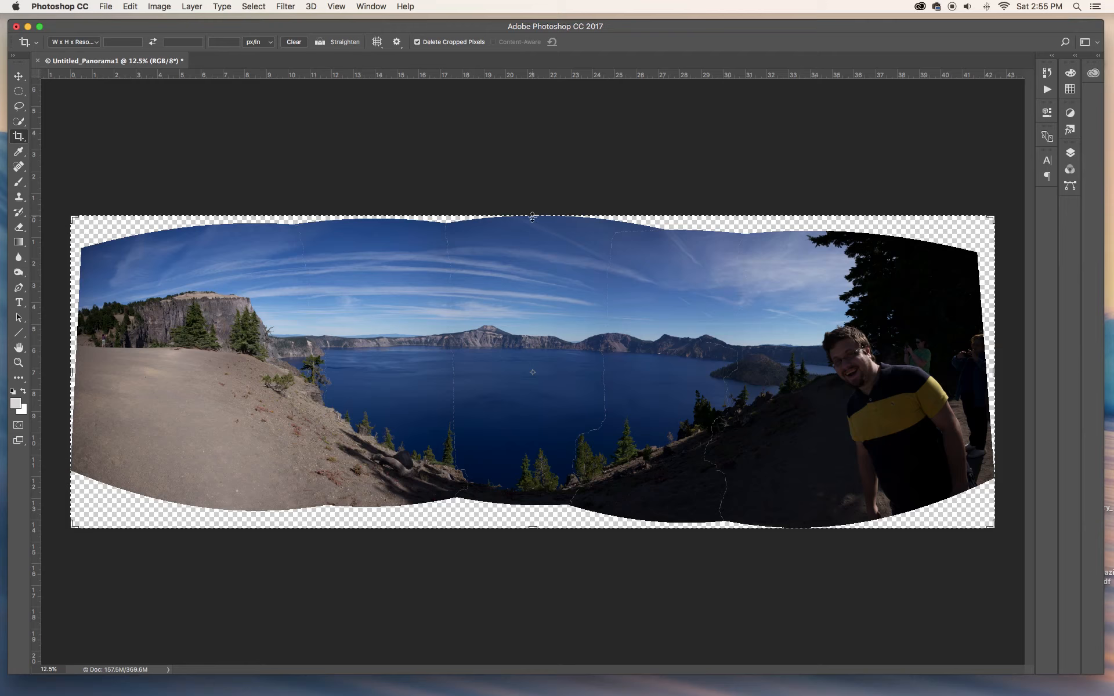
drag(533, 216, 530, 237)
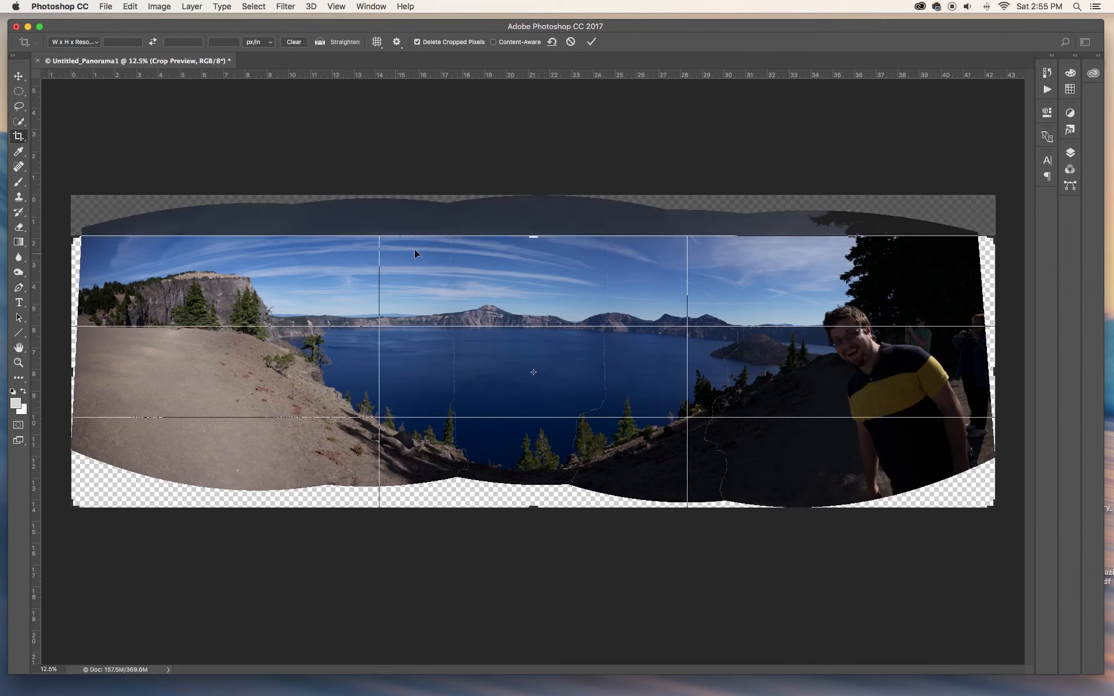
drag(72, 371, 78, 372)
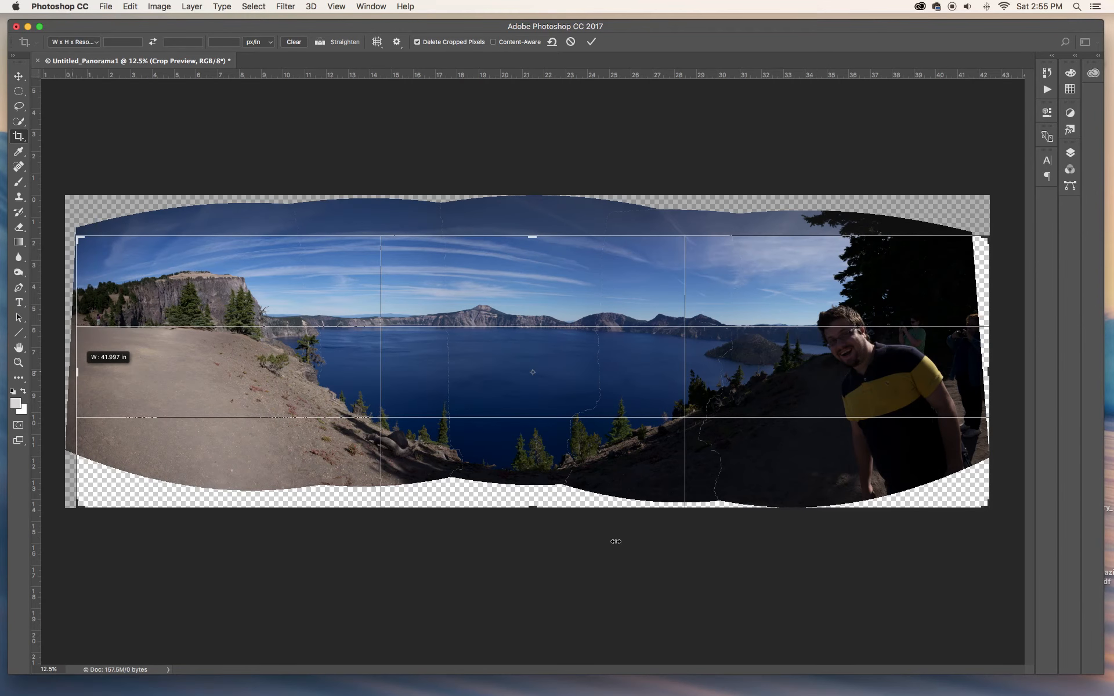
drag(533, 507, 533, 481)
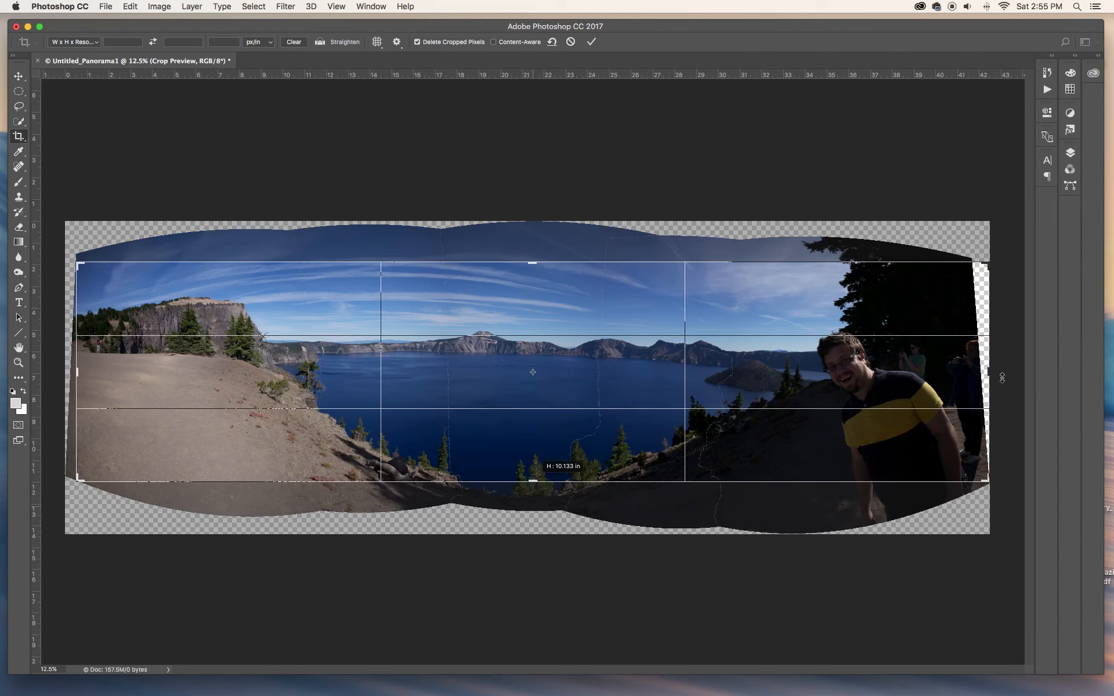
drag(991, 370, 979, 374)
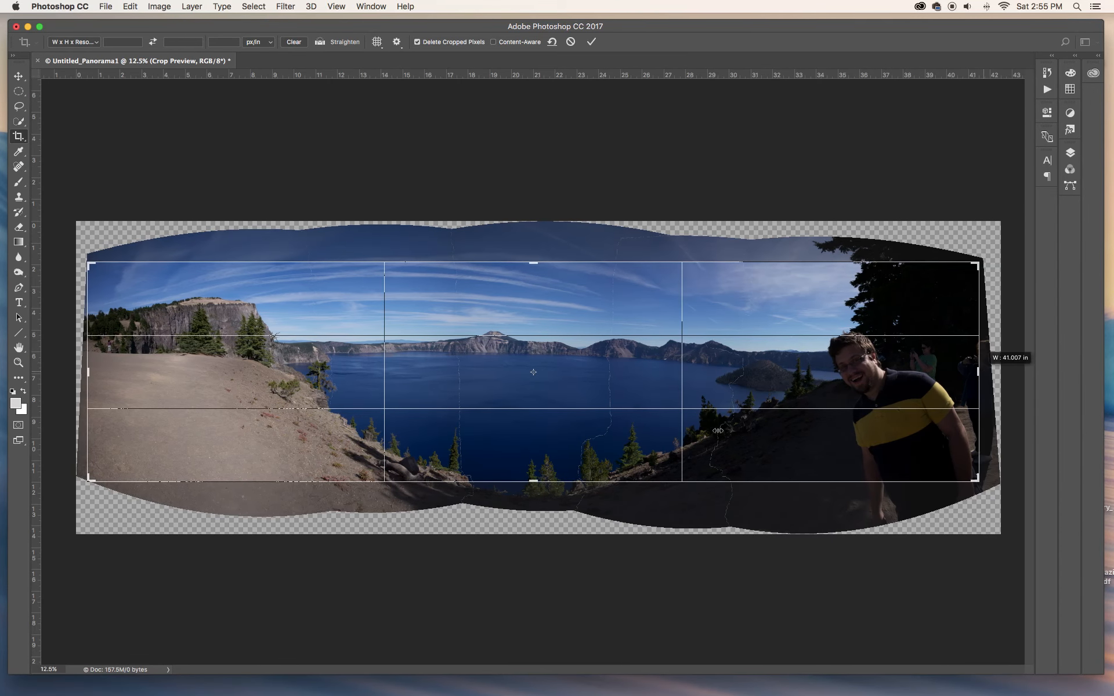
double_click(683, 430)
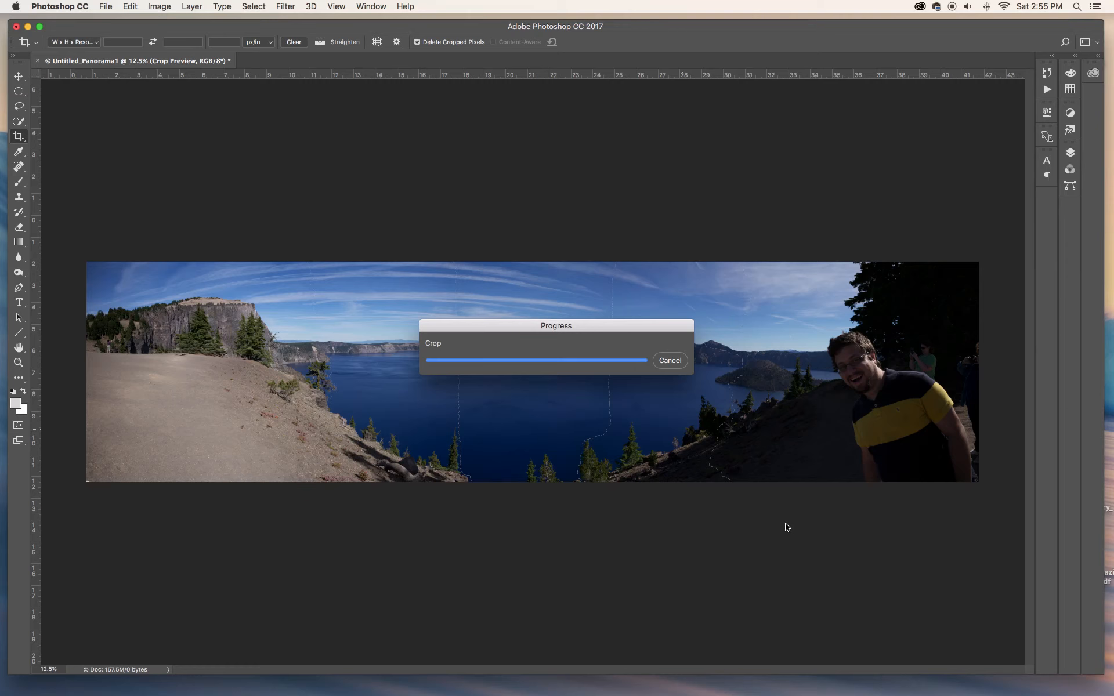
key(super)
key(super)
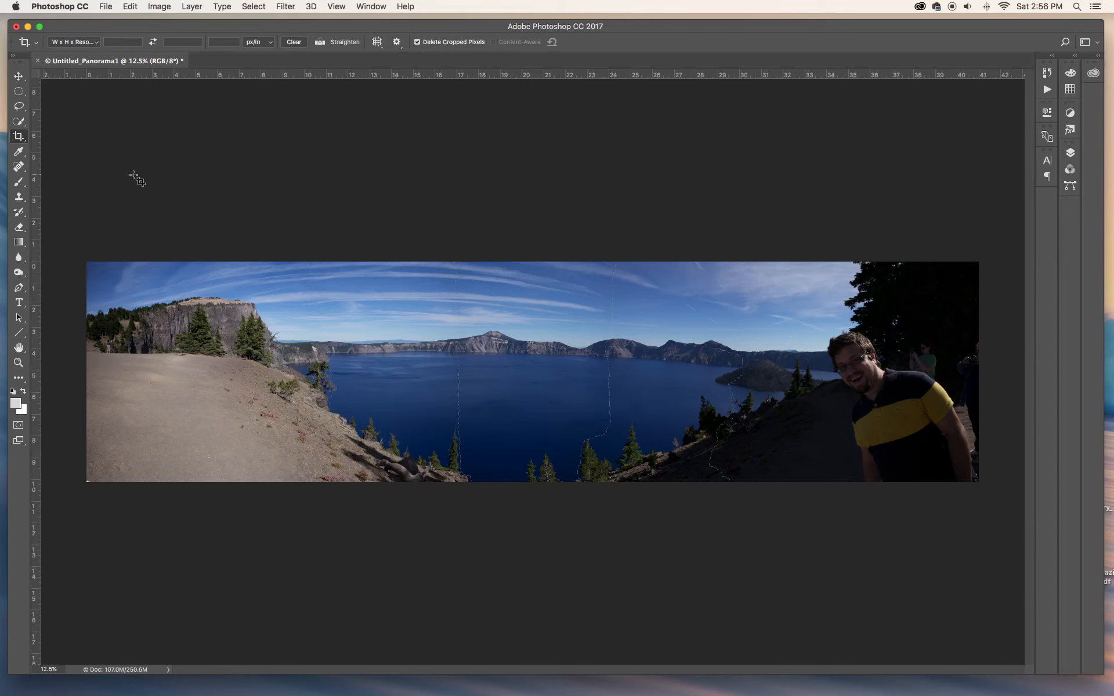
Examine the merged panorama's layer stack and the masks on its five source images
click(18, 76)
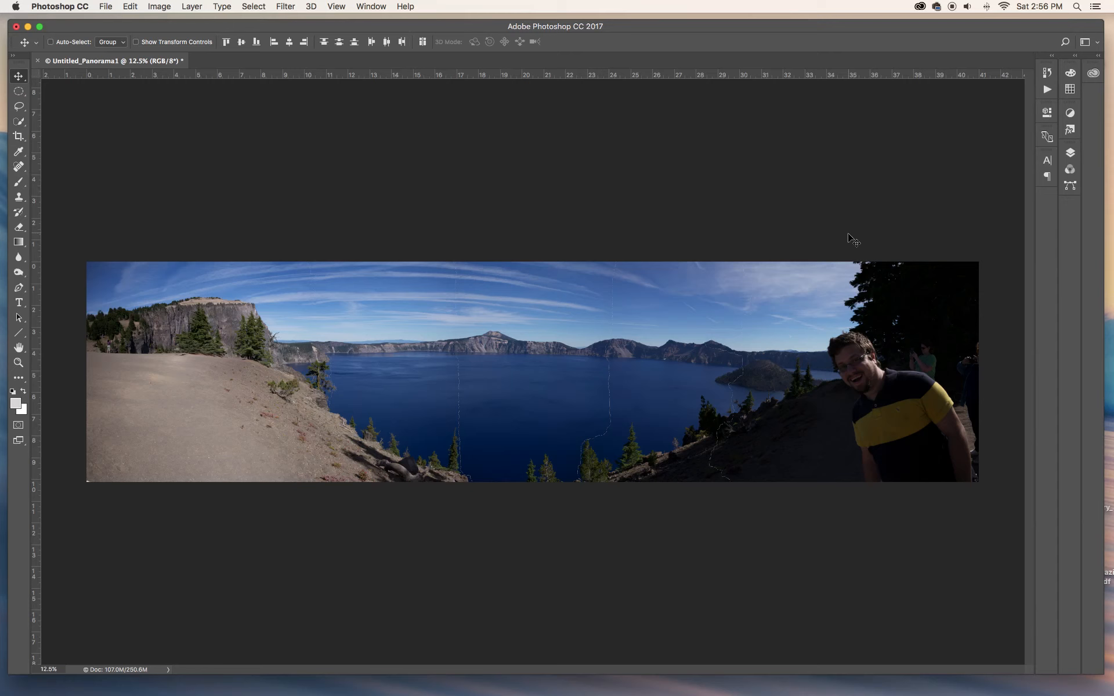
key(super)
click(371, 7)
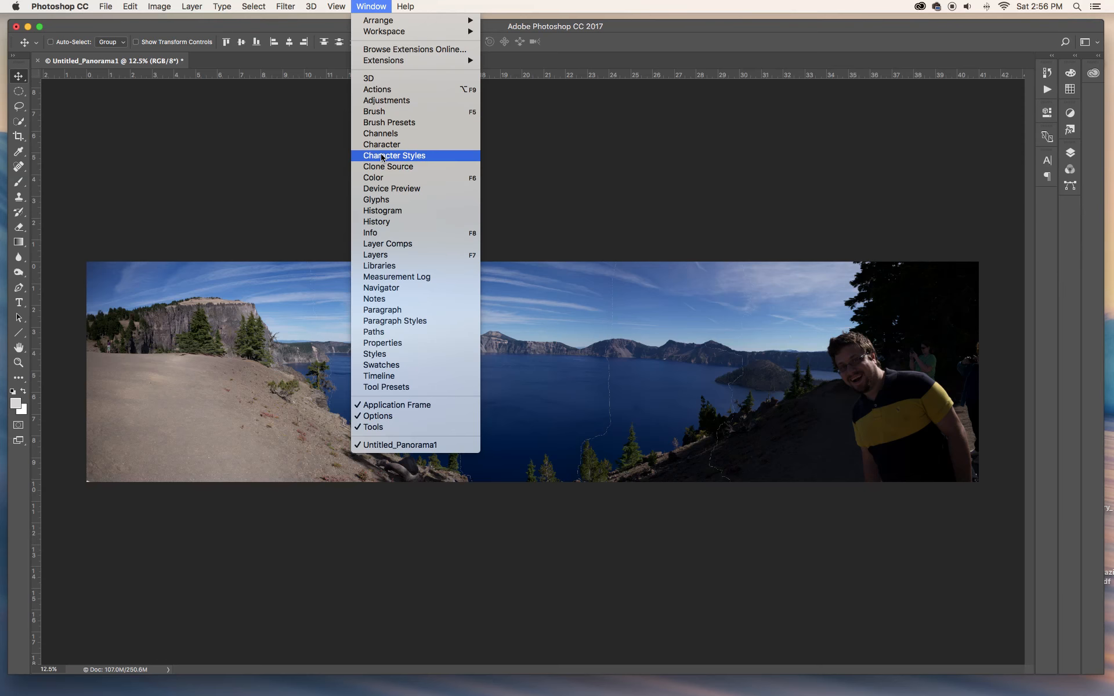
click(386, 258)
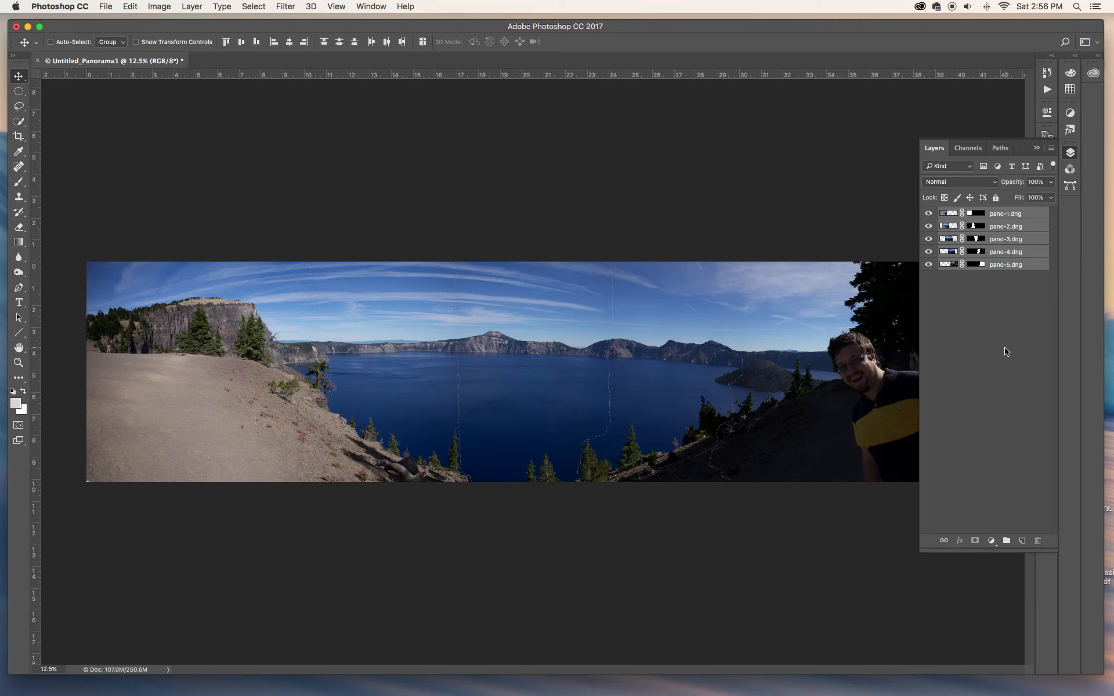
click(1037, 147)
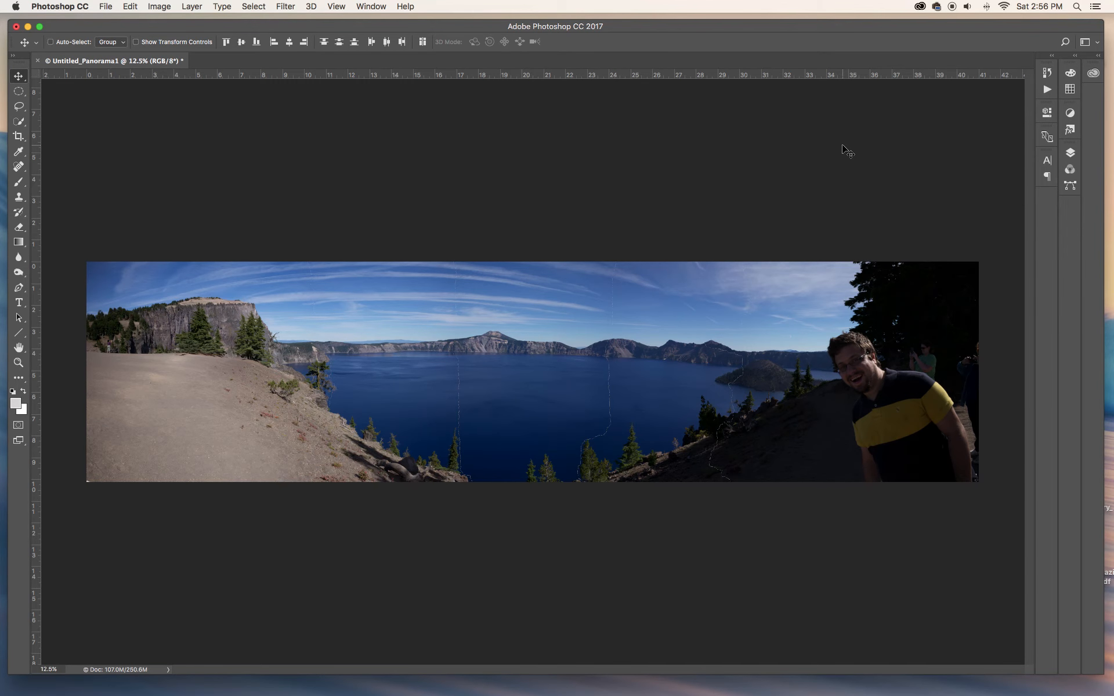
Flatten the panorama's layers into a single image
click(159, 7)
mouse_move(166, 24)
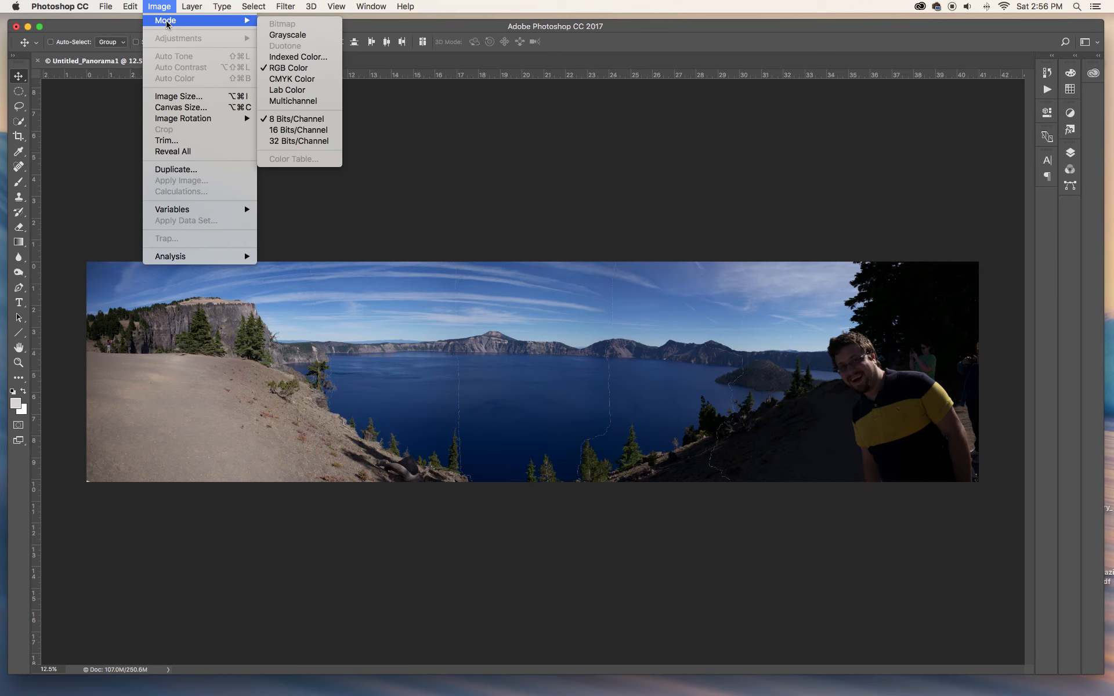
click(410, 115)
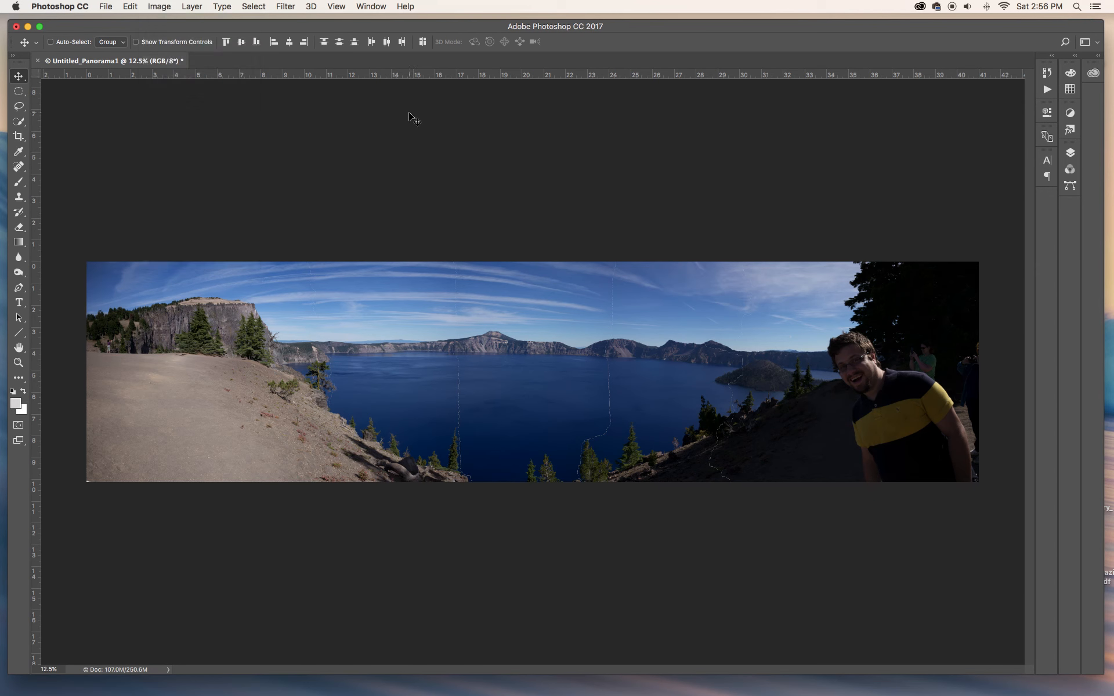
click(165, 8)
mouse_move(167, 23)
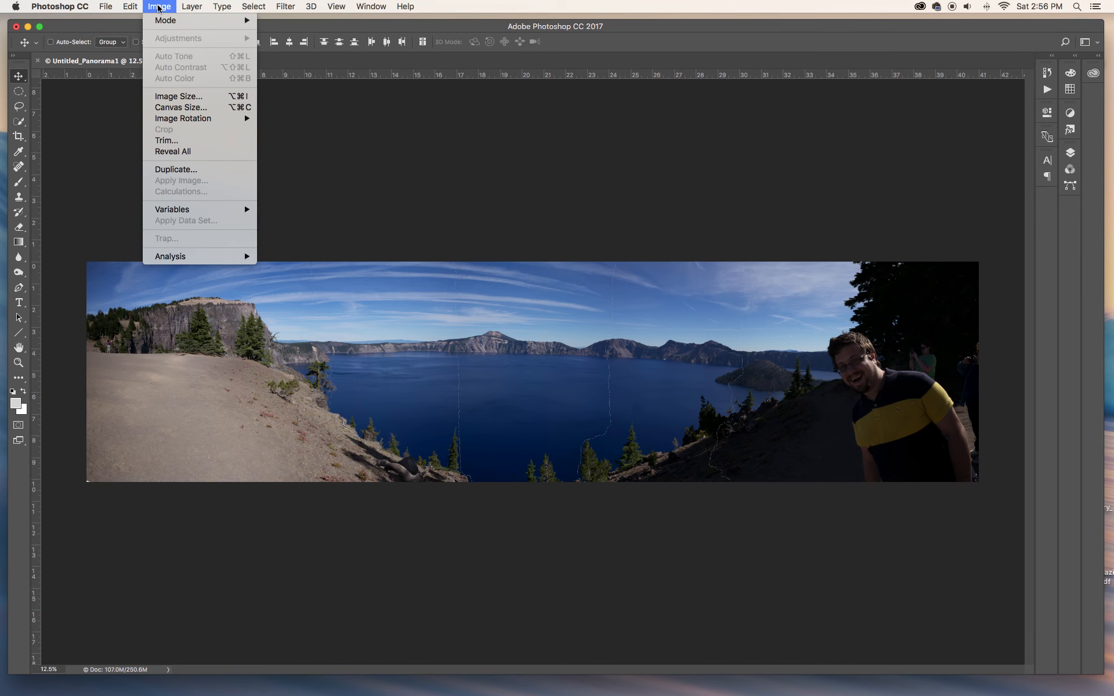
mouse_move(127, 7)
mouse_move(192, 7)
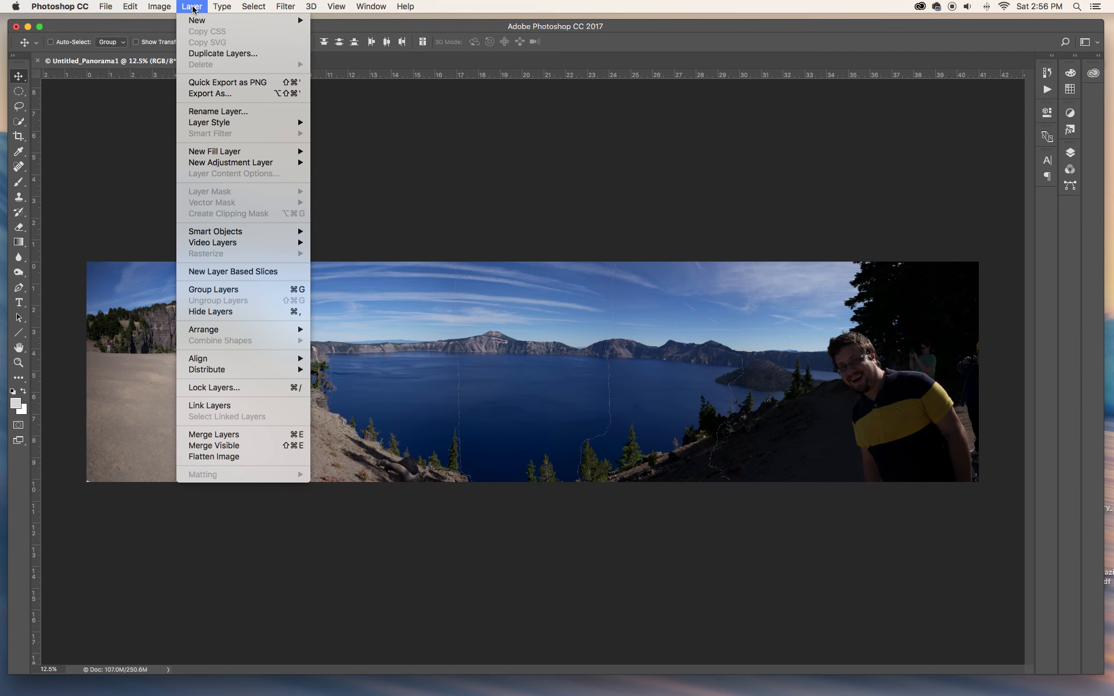
click(200, 458)
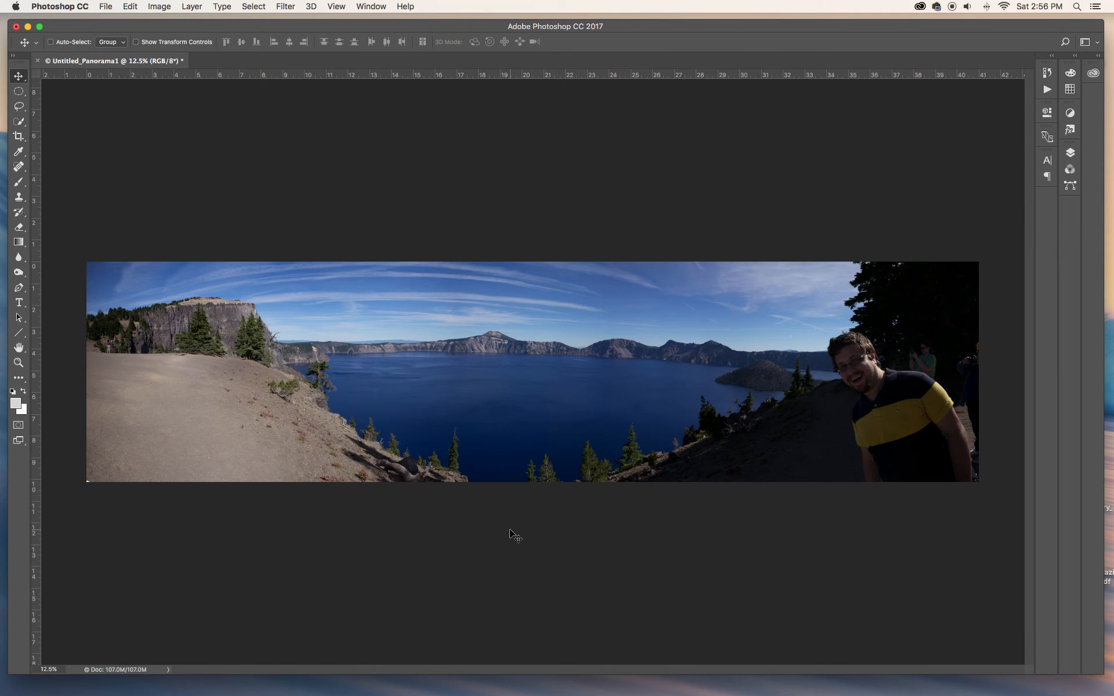
Brighten the panorama with Curves by raising the RGB midtone point to input 131, output 154
key(super+m)
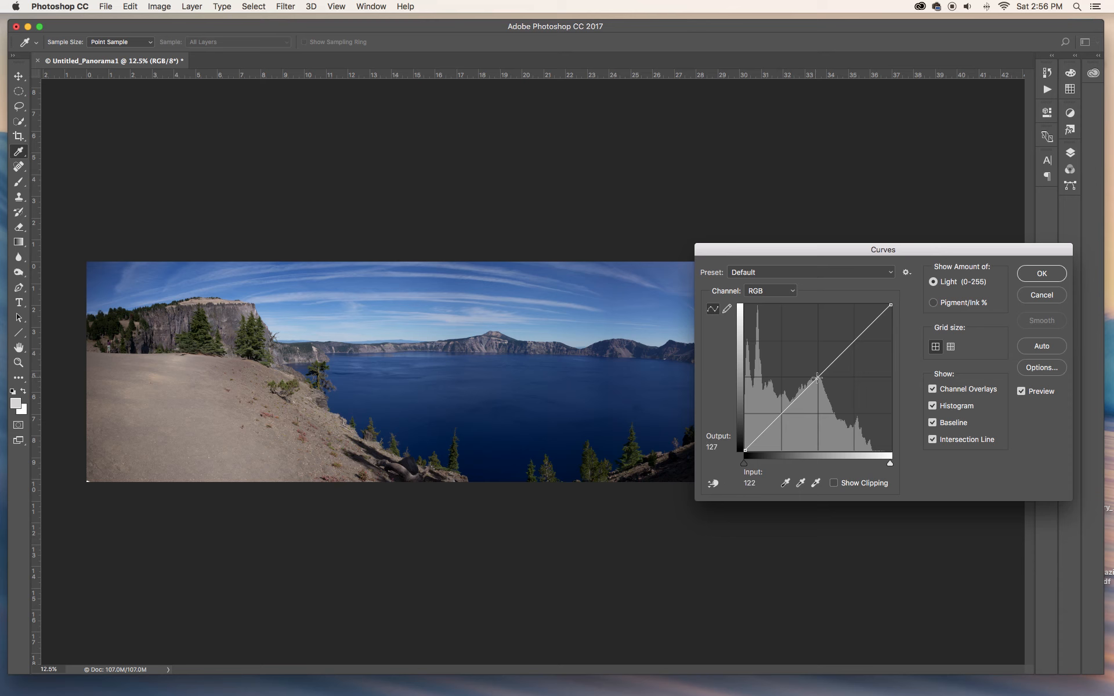
drag(818, 379, 820, 365)
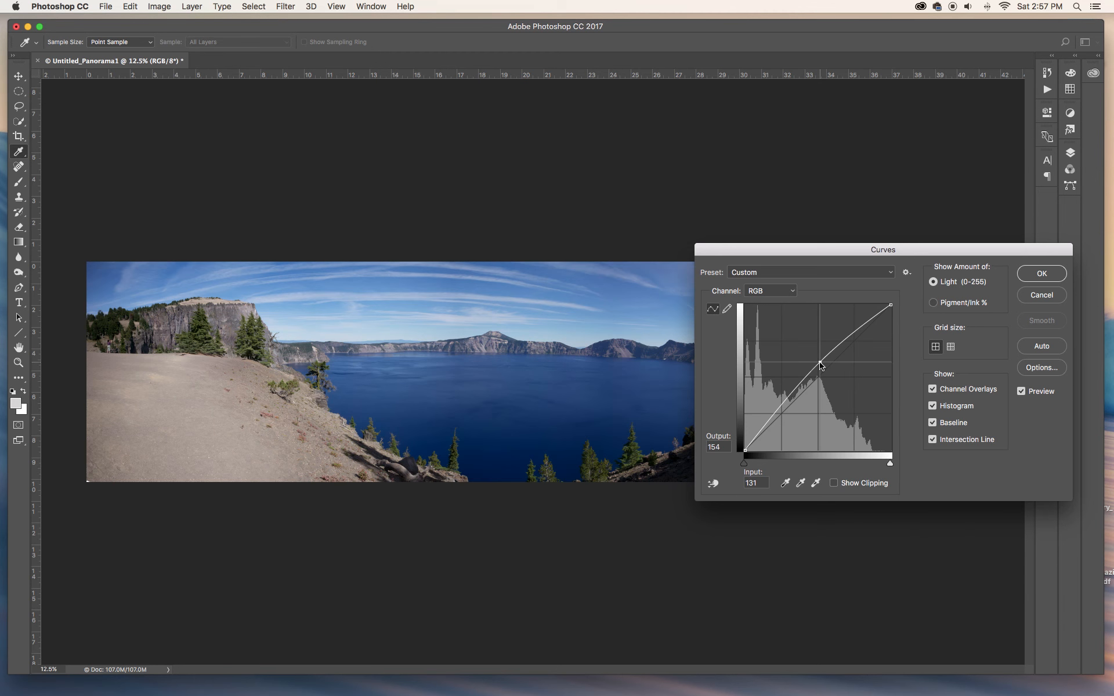
click(1032, 272)
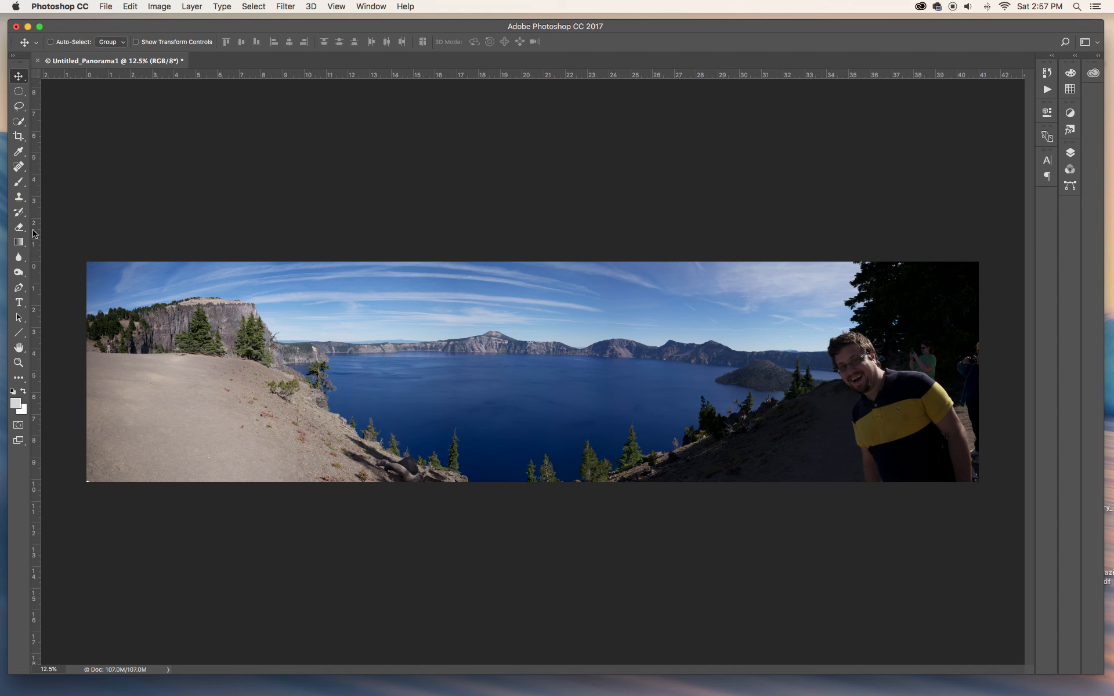
Lighten the man's face with the Dodge tool, using a 1040 px soft brush on Midtones at 50% exposure
click(19, 274)
click(20, 275)
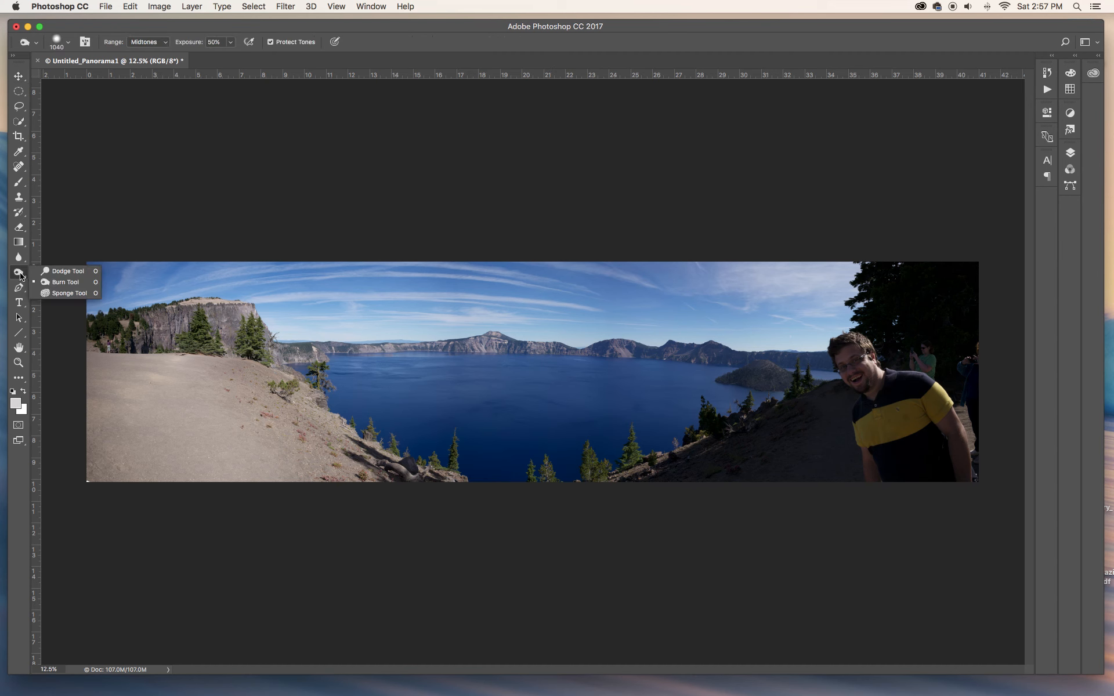
click(36, 272)
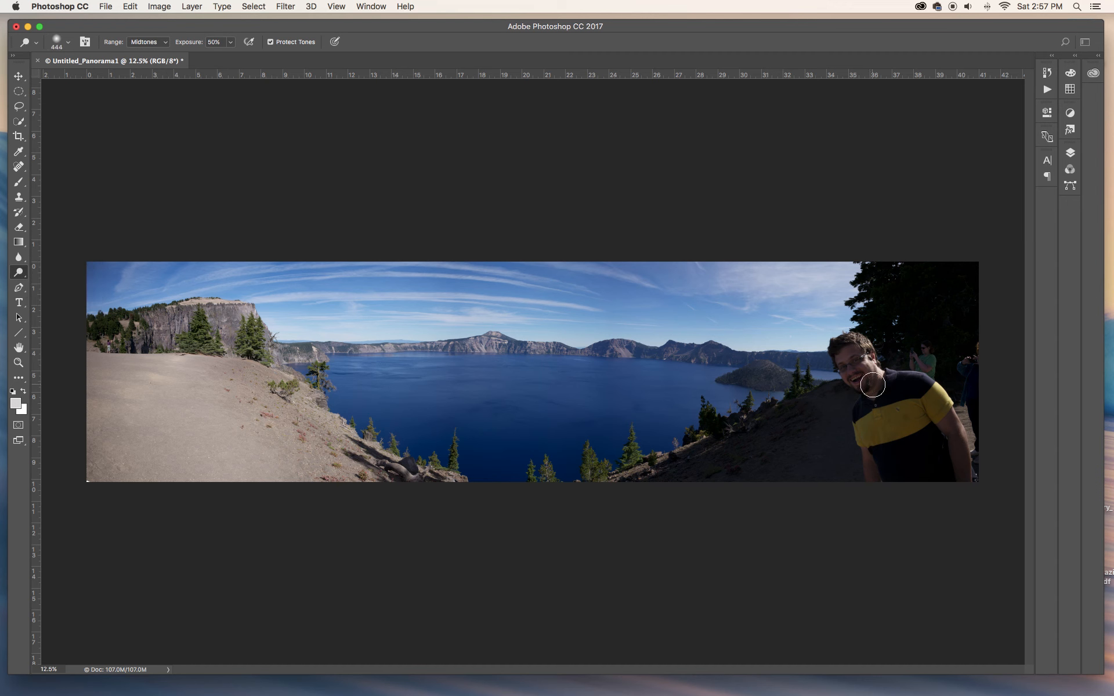
click(68, 42)
drag(137, 81, 140, 78)
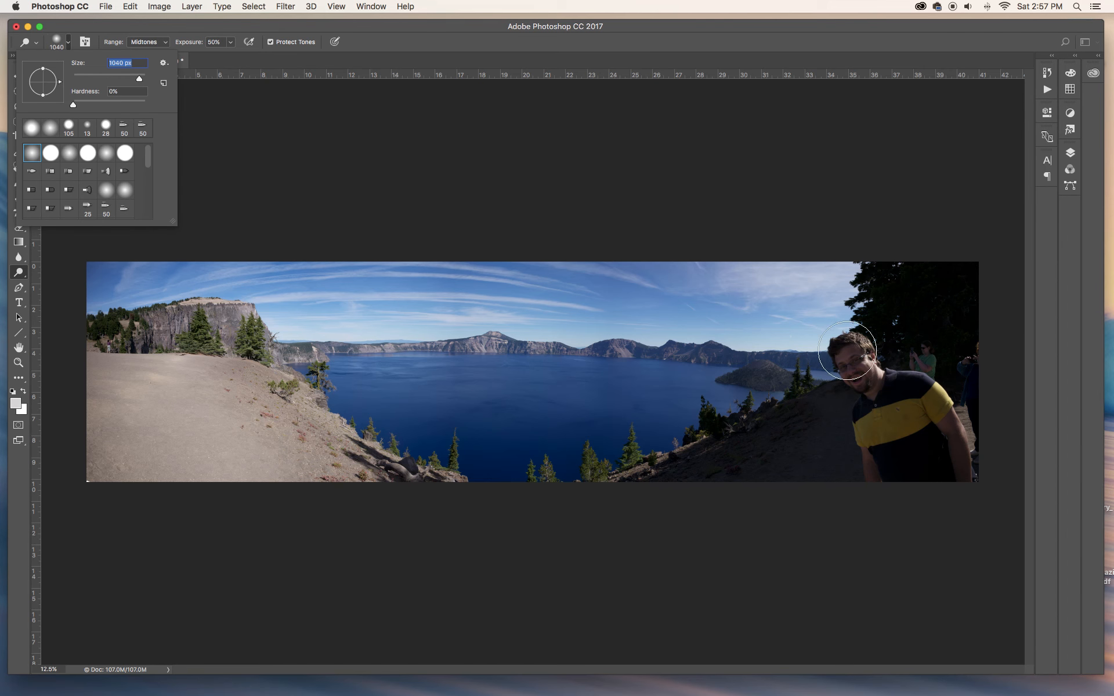
click(883, 448)
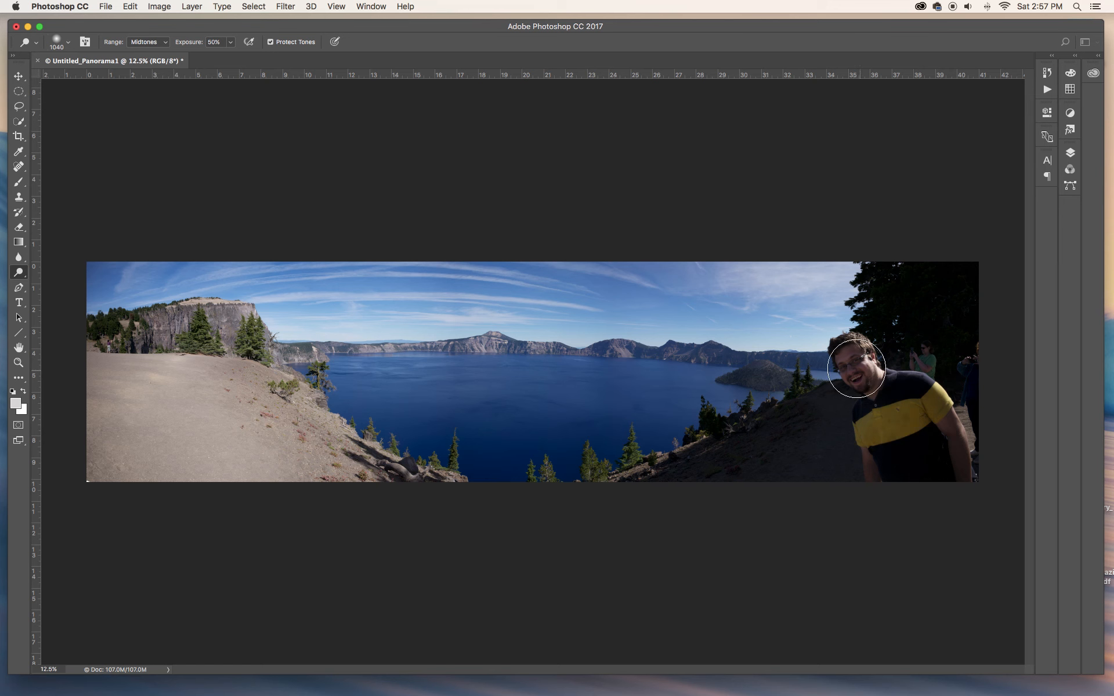
click(853, 367)
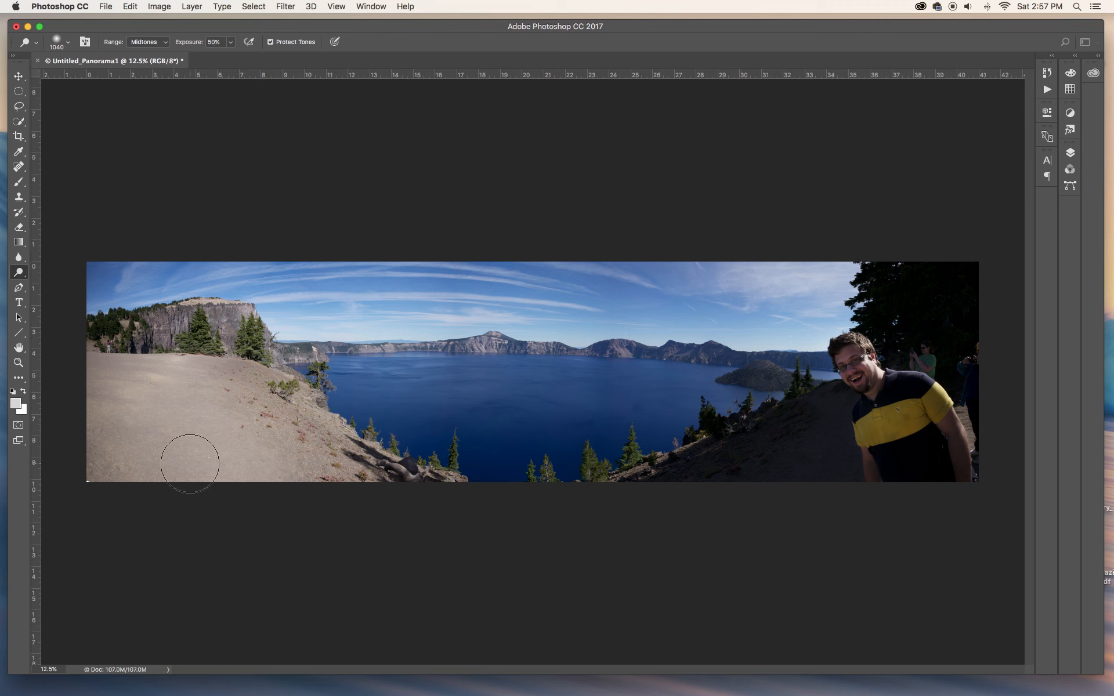
Crop a thin strip off the panorama's lower edge
click(20, 137)
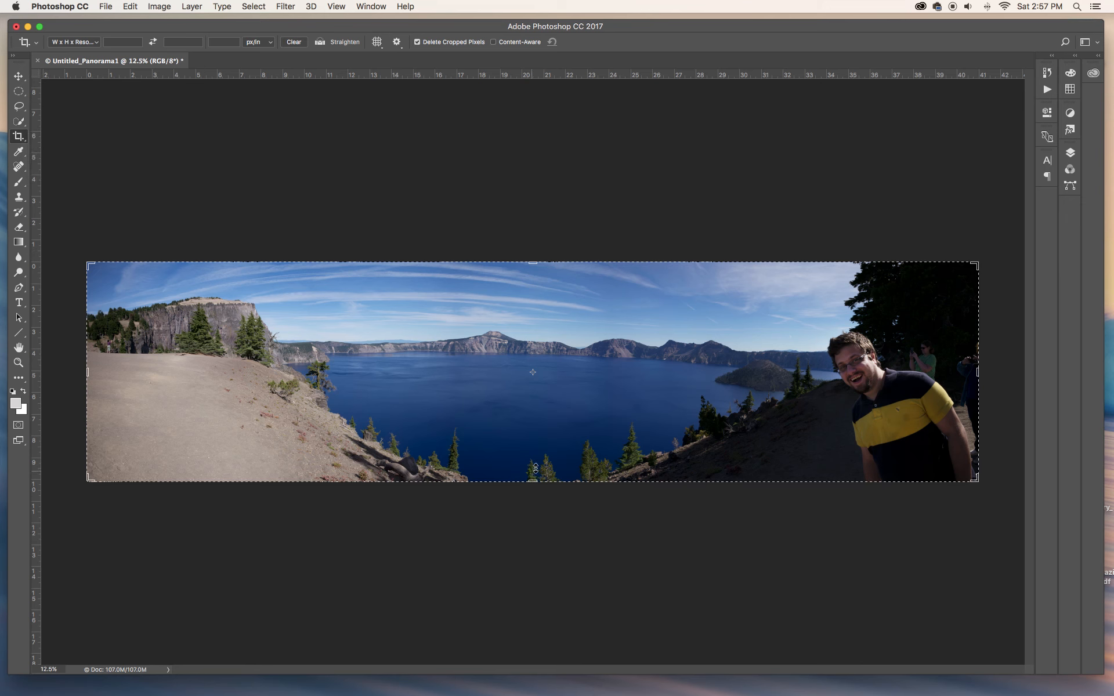
drag(534, 481, 534, 479)
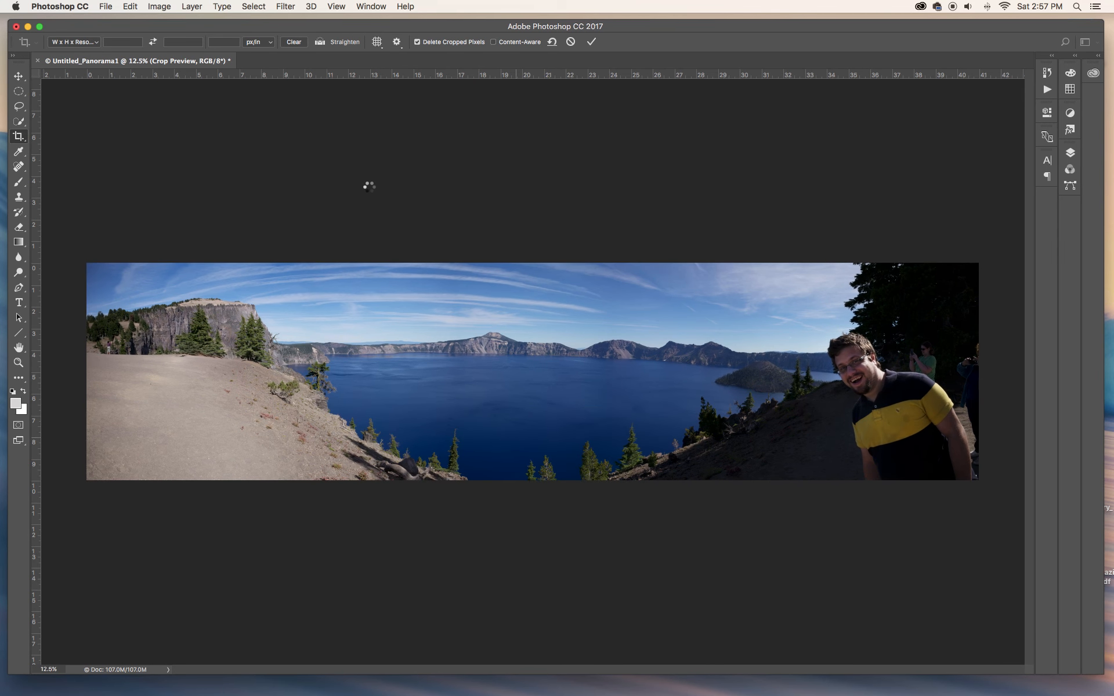
Check the panorama's pixel dimensions, print size and resolution in Image Size
click(160, 8)
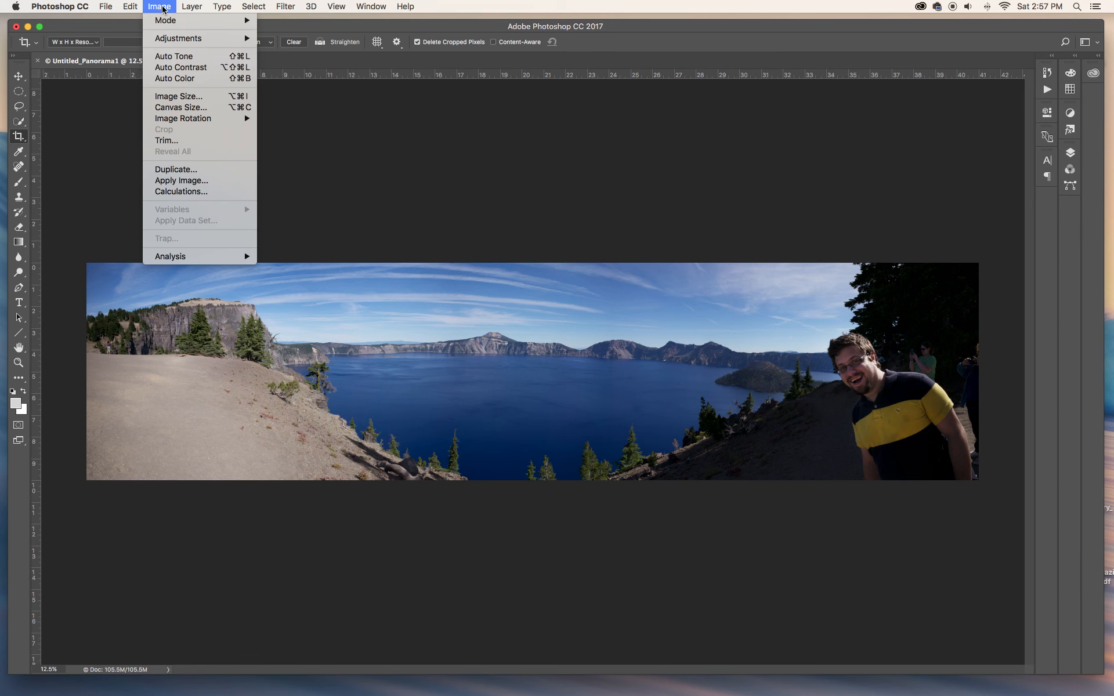
click(166, 99)
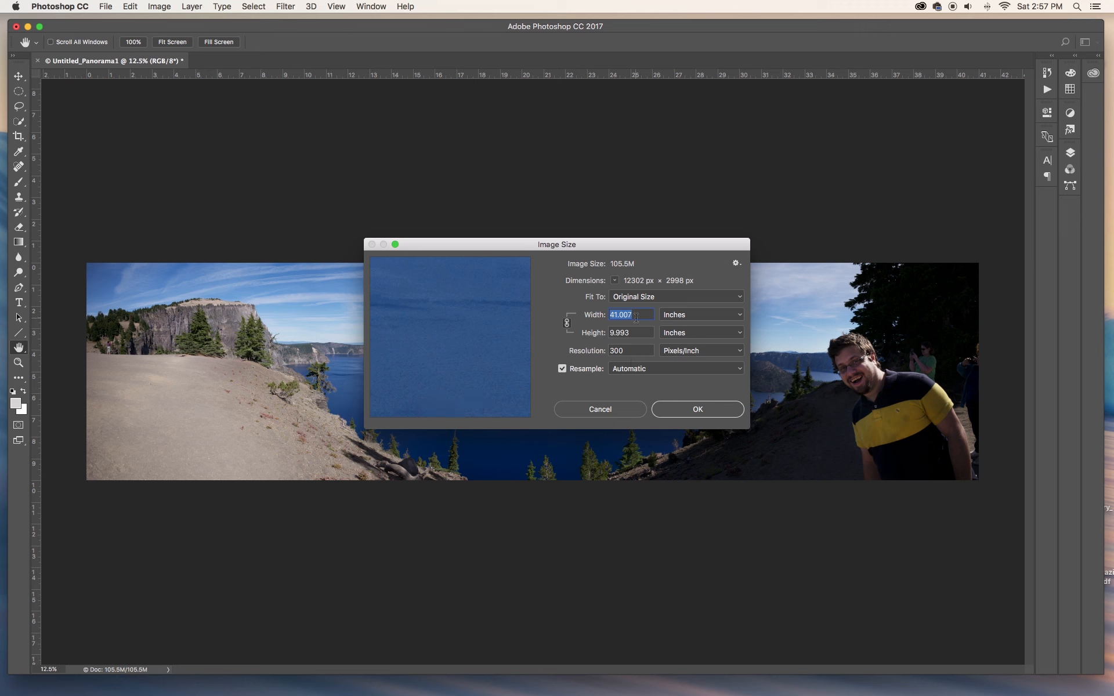
click(690, 410)
key(c)
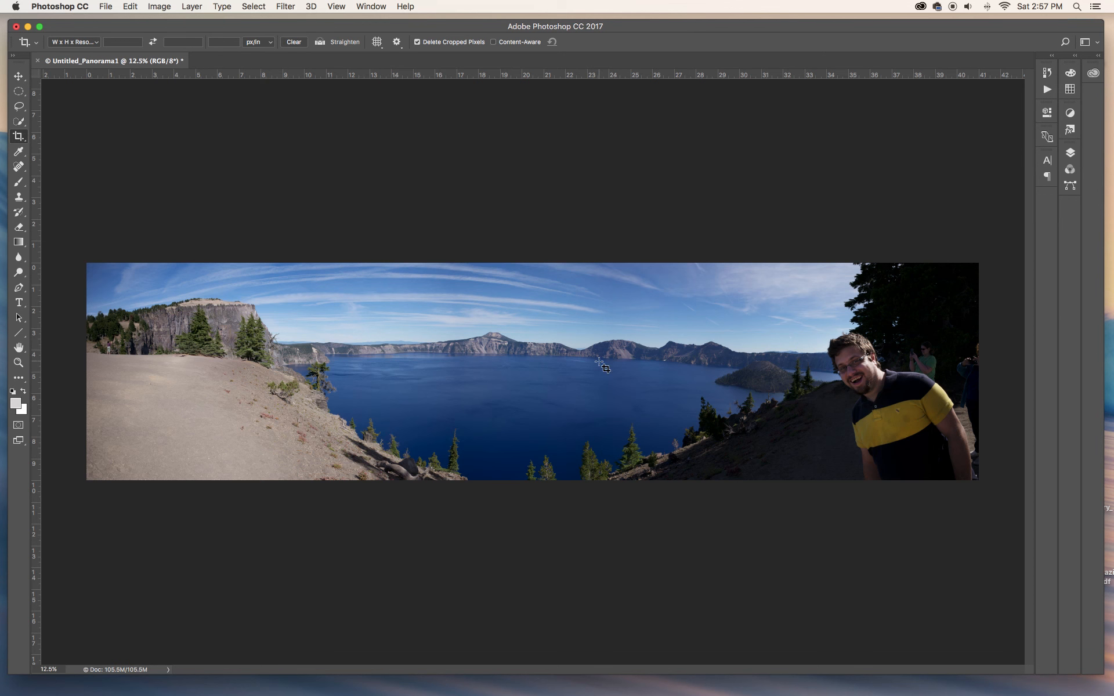
Examine the lake and mountain detail in the middle of the panorama up close at up to 66.7% magnification
key(super+equal)
key(super+equal)
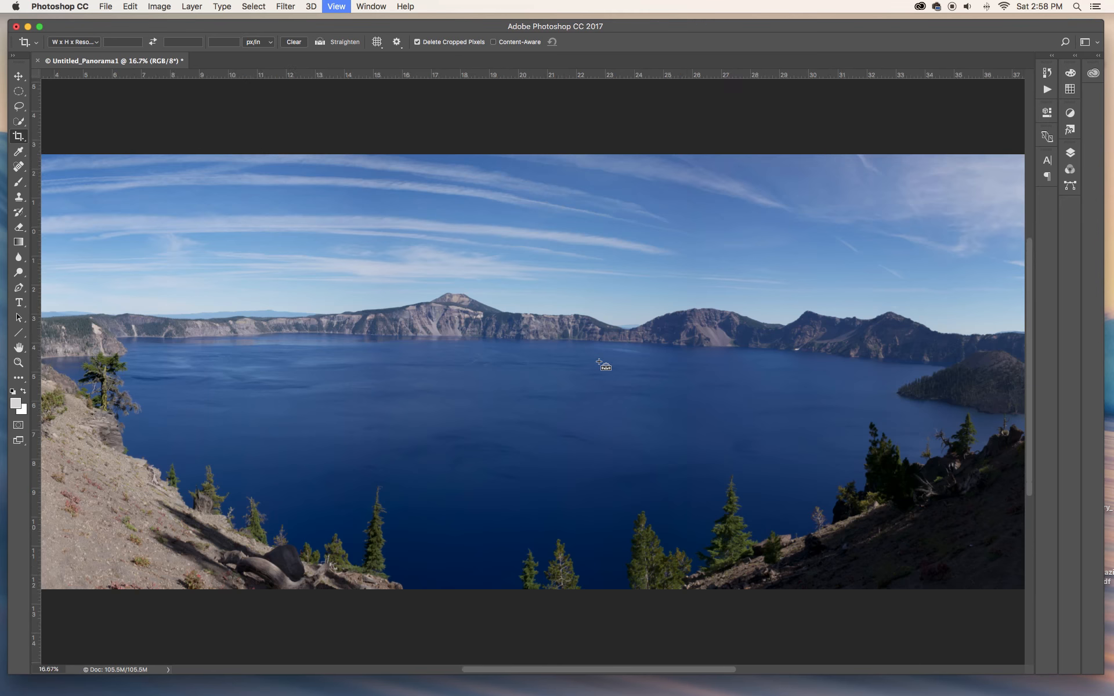
key(super+equal)
key(super+equal)
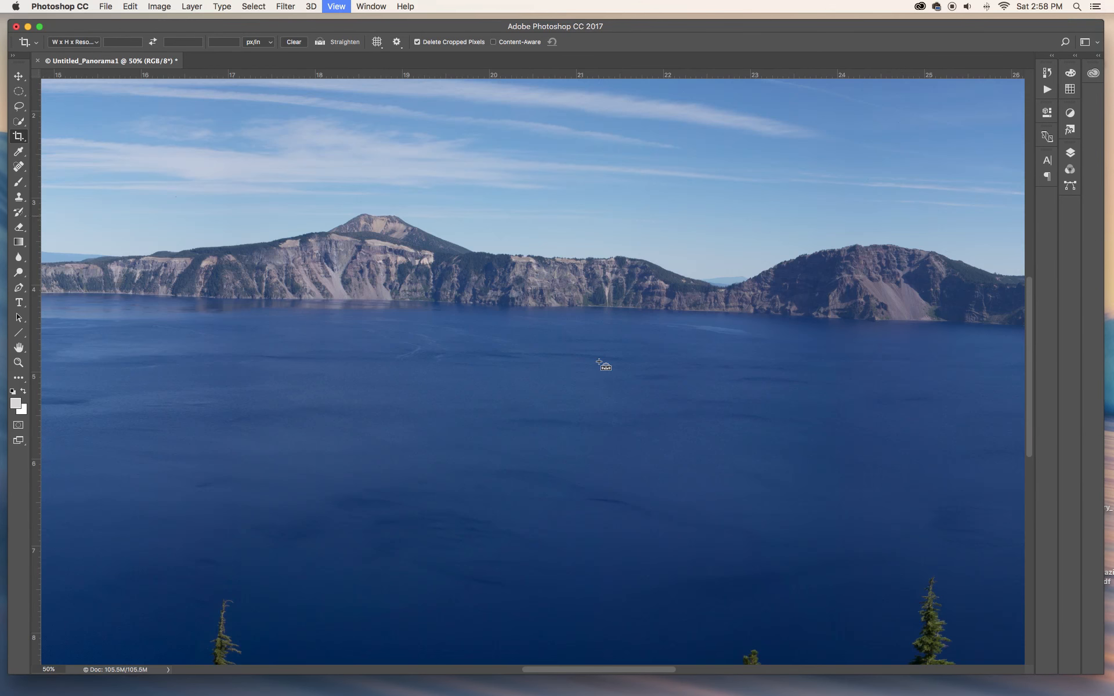
key(super+equal)
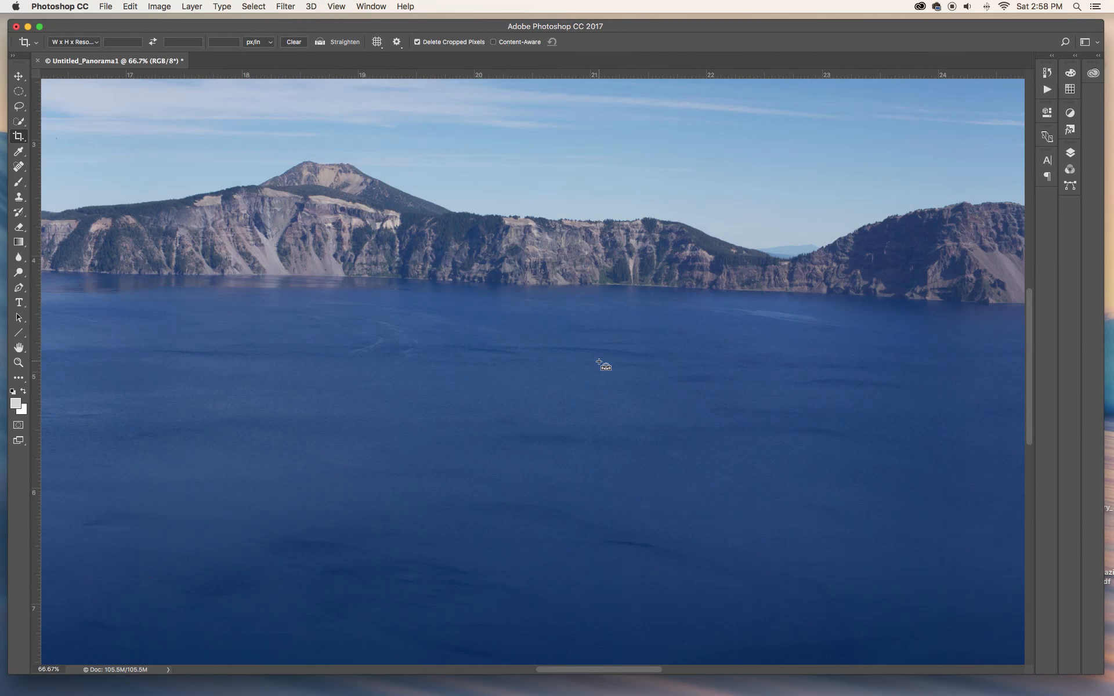
key(super+minus)
key(super+minus)
key(super+minus)
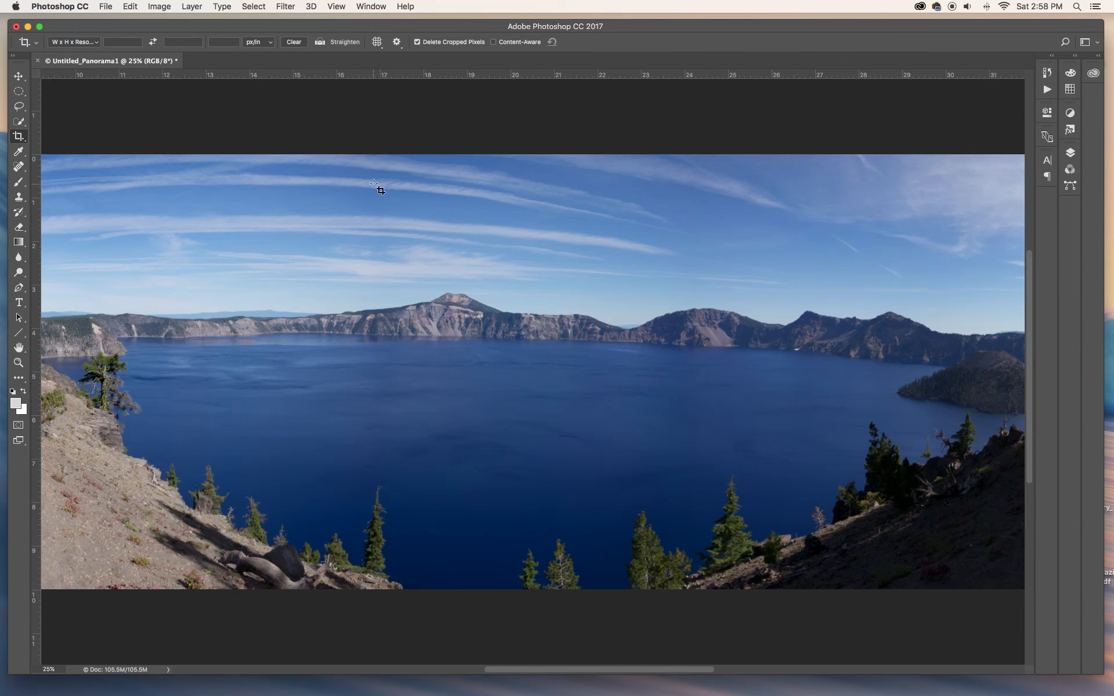